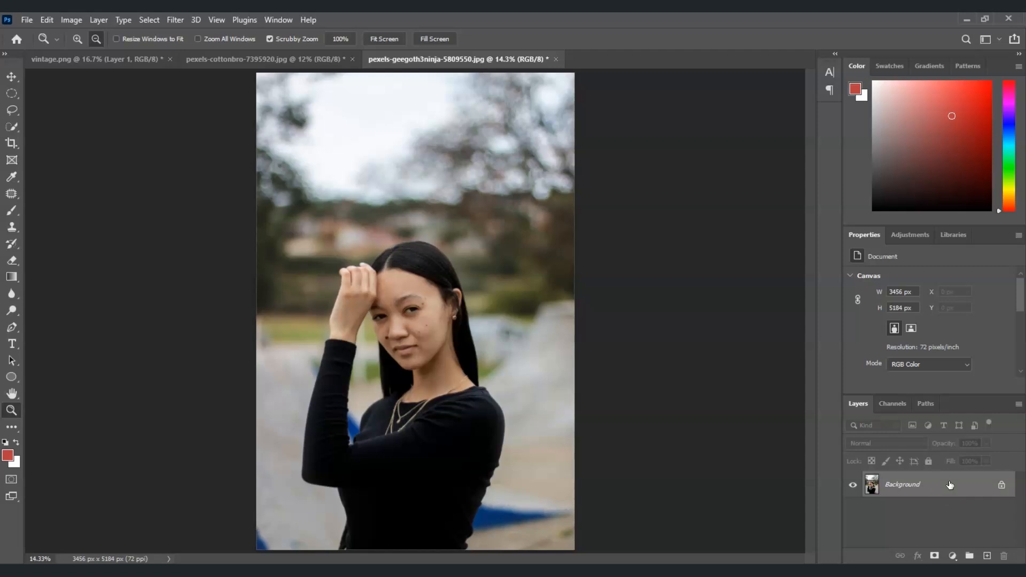
# Duplicate the Background layer and keep the copy selected for retouching the face
pyautogui.hotkey('ctrl', 'j')
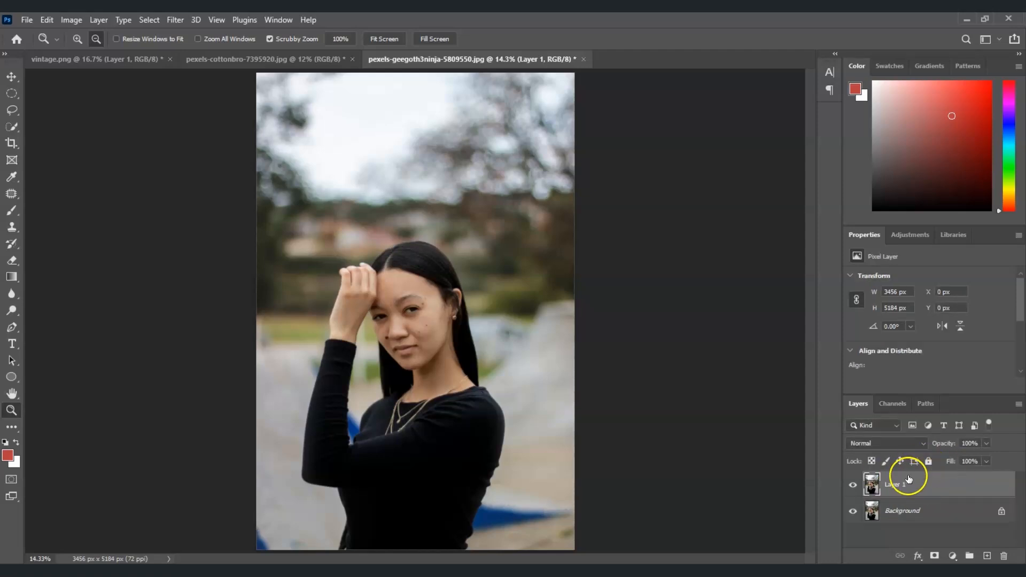
pyautogui.click(929, 491)
pyautogui.click(421, 40)
pyautogui.moveTo(378, 276); pyautogui.dragTo(417, 253)
pyautogui.moveTo(811, 293); pyautogui.dragTo(809, 302)
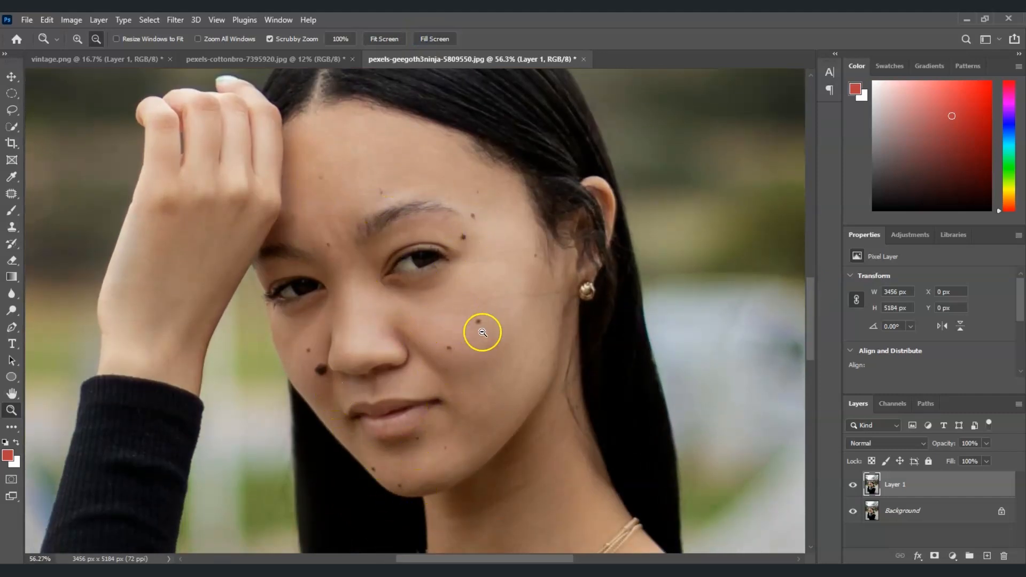
pyautogui.click(915, 485)
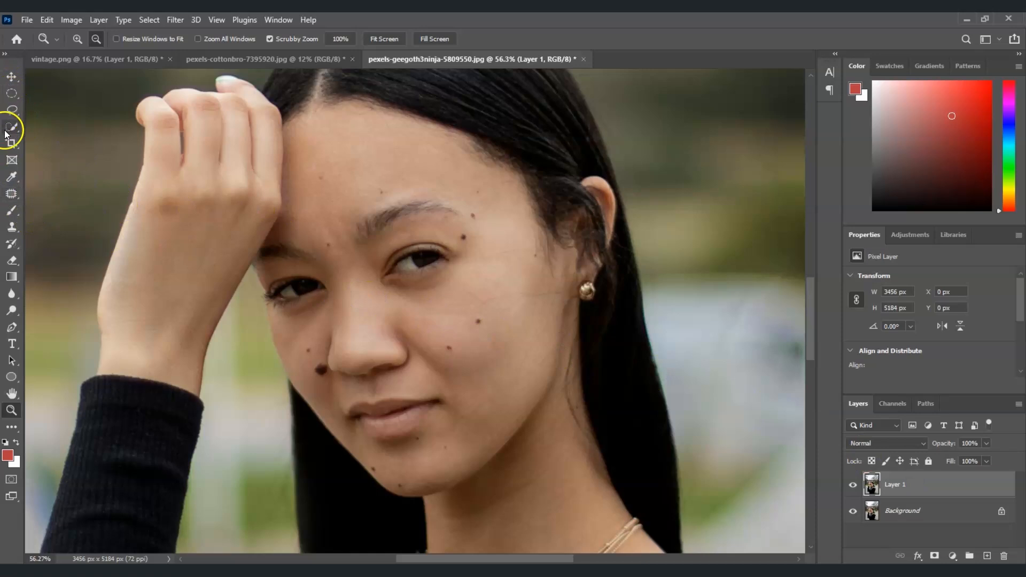
# Activate the Patch tool in Content-Aware mode with a structure of 4
pyautogui.click(12, 193)
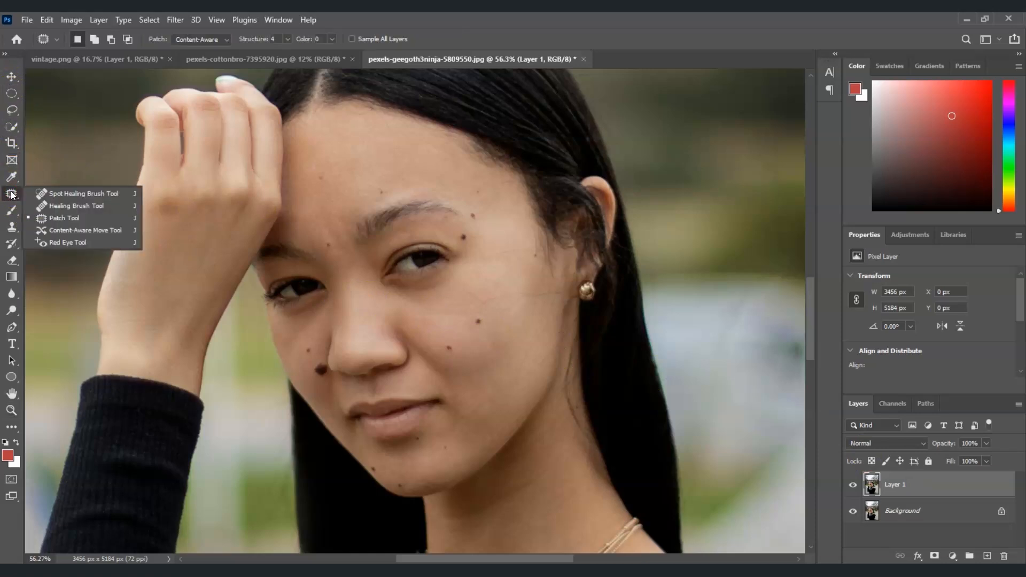
pyautogui.click(53, 216)
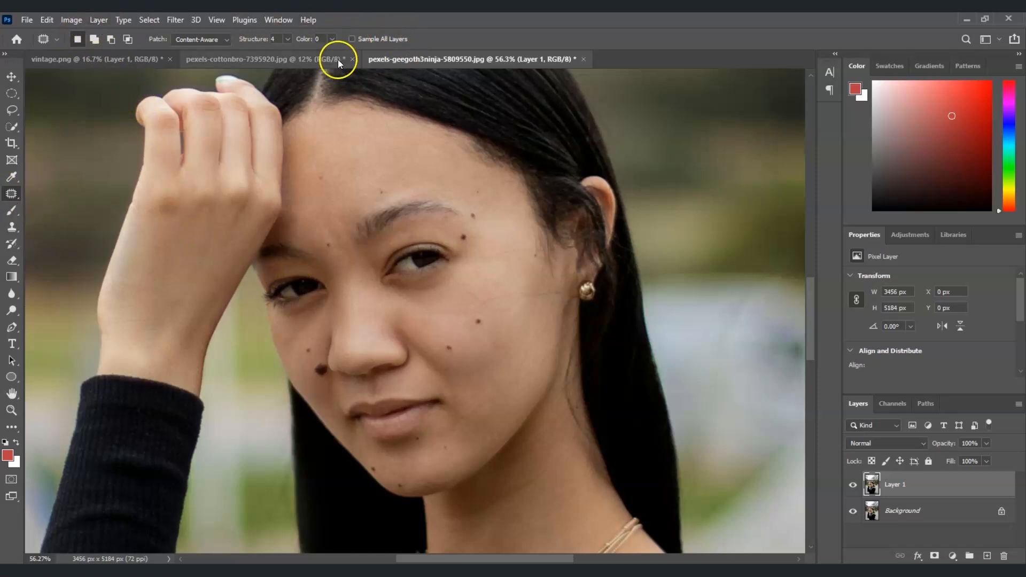
pyautogui.click(217, 40)
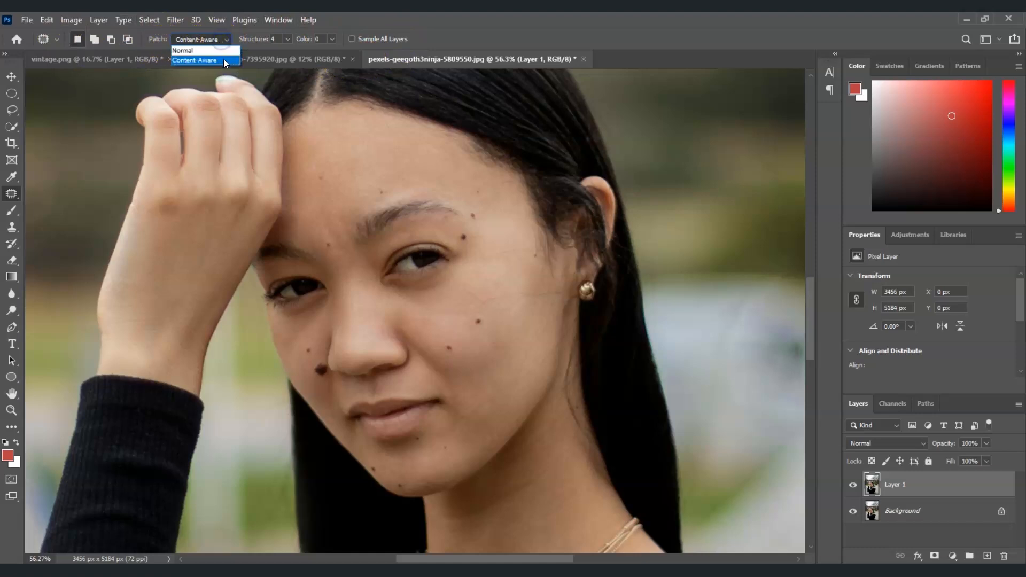
pyautogui.click(224, 59)
pyautogui.click(288, 40)
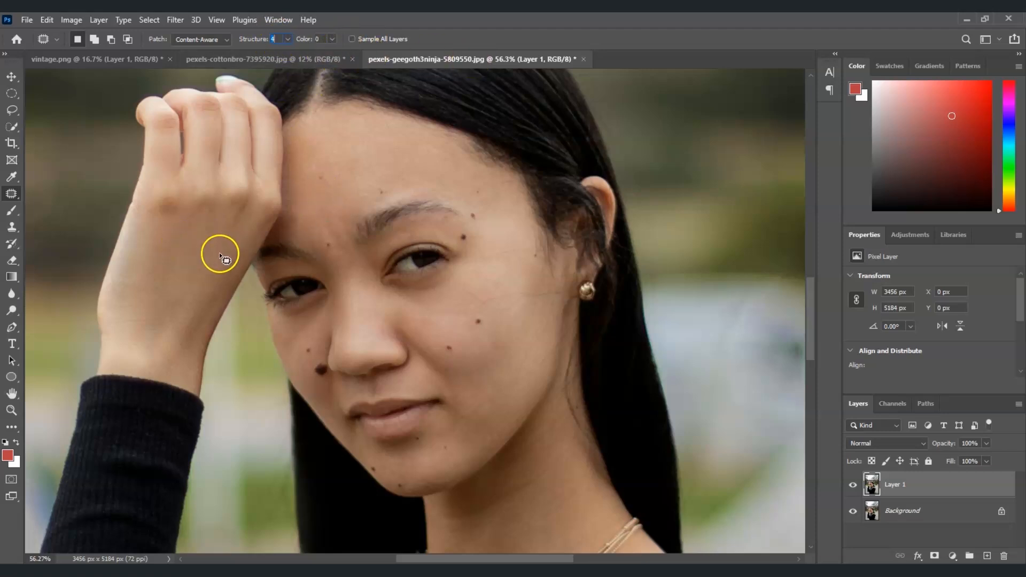
# Patch the two moles on the cheek nearest the earring with clean skin close by
pyautogui.click(483, 319)
pyautogui.moveTo(485, 325)
pyautogui.mouseDown()
pyautogui.moveTo(475, 331)
pyautogui.moveTo(482, 321)
pyautogui.mouseUp()
pyautogui.moveTo(487, 334); pyautogui.dragTo(486, 331)
pyautogui.moveTo(489, 336)
pyautogui.mouseDown()
pyautogui.moveTo(484, 355)
pyautogui.moveTo(449, 343)
pyautogui.moveTo(458, 357)
pyautogui.mouseUp()
pyautogui.click(451, 354)
# Patch the moles at the outer end of the eyebrow and the small spot near the temple hair
pyautogui.moveTo(472, 243)
pyautogui.mouseDown()
pyautogui.moveTo(456, 233)
pyautogui.moveTo(476, 213)
pyautogui.moveTo(481, 221)
pyautogui.moveTo(480, 193)
pyautogui.moveTo(501, 207)
pyautogui.mouseUp()
pyautogui.click(485, 246)
pyautogui.click(487, 226)
pyautogui.moveTo(503, 203); pyautogui.dragTo(514, 204)
pyautogui.moveTo(535, 261); pyautogui.dragTo(534, 260)
pyautogui.moveTo(536, 257); pyautogui.dragTo(526, 261)
# Patch the two small spots on the forehead with neighbouring clean skin
pyautogui.click(383, 191)
pyautogui.moveTo(379, 186); pyautogui.dragTo(379, 186)
pyautogui.moveTo(381, 191); pyautogui.dragTo(403, 185)
pyautogui.moveTo(328, 178); pyautogui.dragTo(327, 180)
pyautogui.moveTo(322, 178); pyautogui.dragTo(347, 171)
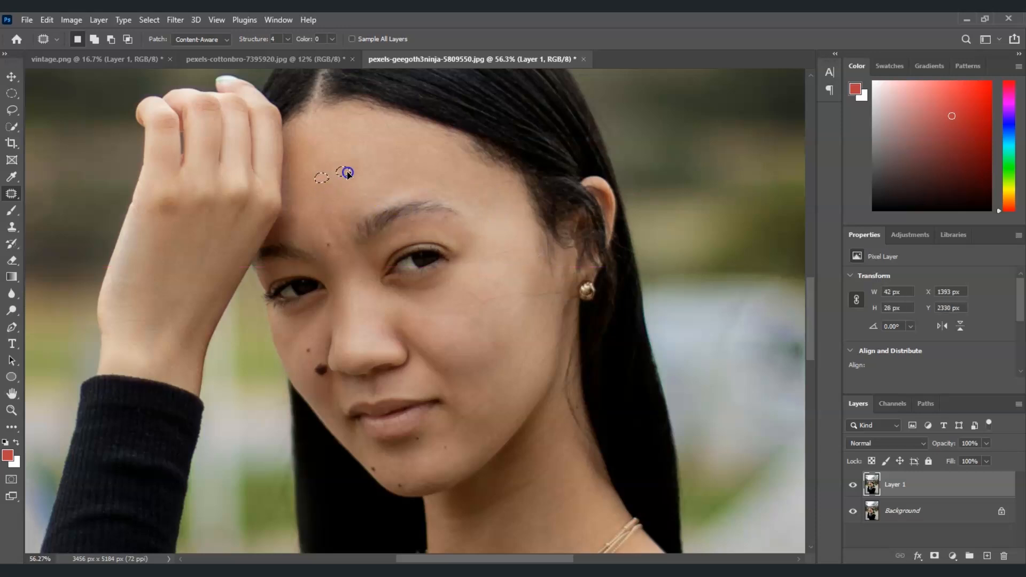
# Patch out the remaining moles between the eyebrows, beside the nose and around the chin
pyautogui.moveTo(332, 247); pyautogui.dragTo(333, 247)
pyautogui.moveTo(313, 360)
pyautogui.mouseDown()
pyautogui.moveTo(311, 337)
pyautogui.moveTo(331, 376)
pyautogui.mouseUp()
pyautogui.hotkey('ctrl', 'z')
pyautogui.moveTo(373, 467); pyautogui.dragTo(376, 467)
pyautogui.moveTo(417, 436); pyautogui.dragTo(448, 452)
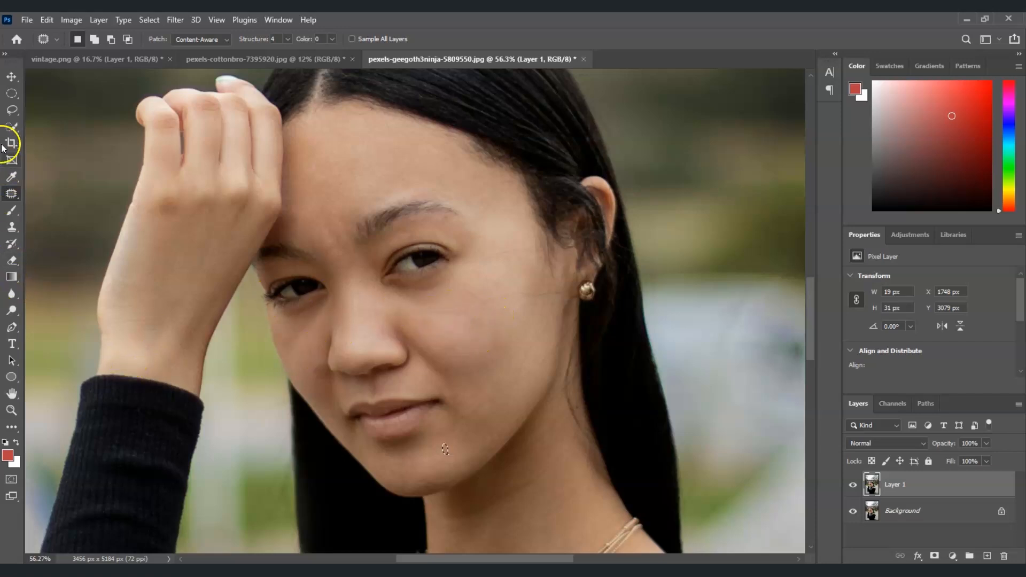
# Set up the Clone Stamp tool with 25% opacity and a soft round brush of 51 px
pyautogui.click(11, 228)
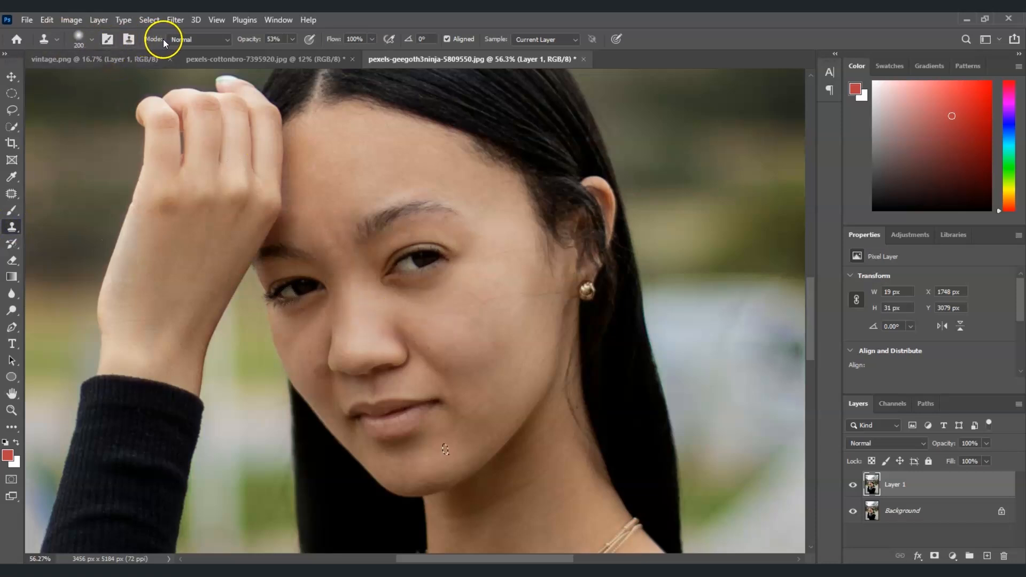
pyautogui.click(246, 40)
pyautogui.write('25')
pyautogui.click(91, 39)
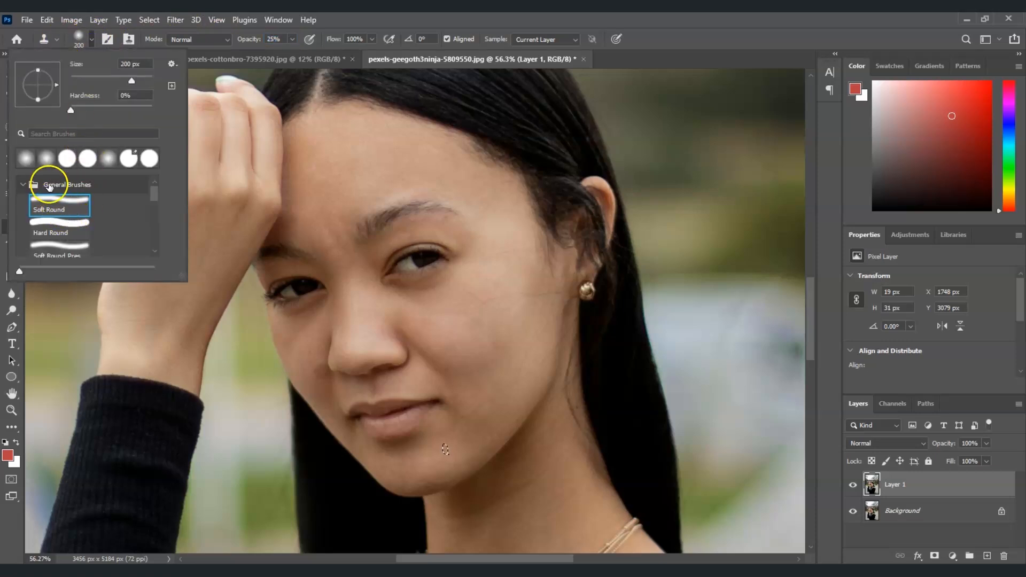
pyautogui.click(26, 159)
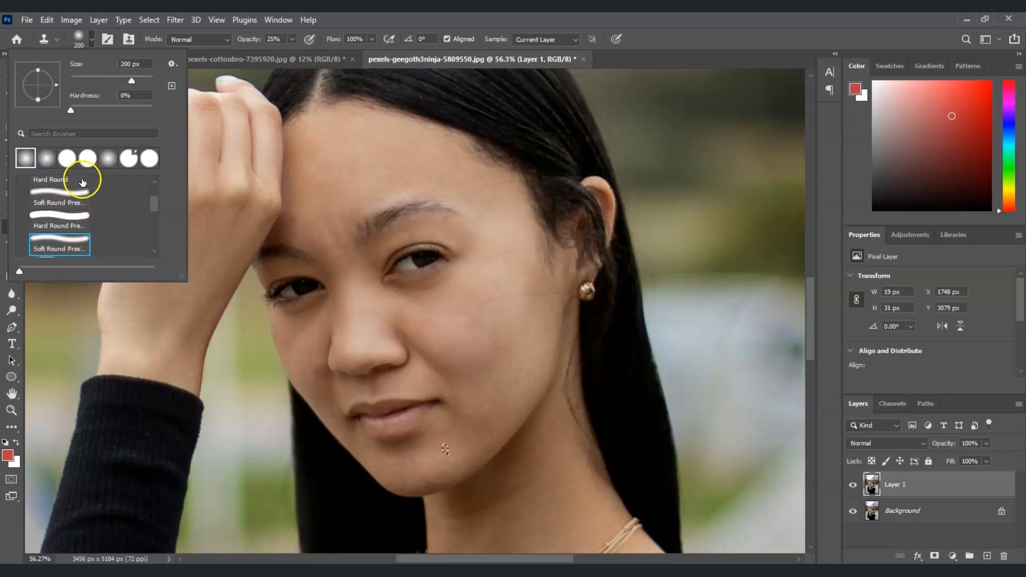
pyautogui.moveTo(131, 81); pyautogui.dragTo(102, 81)
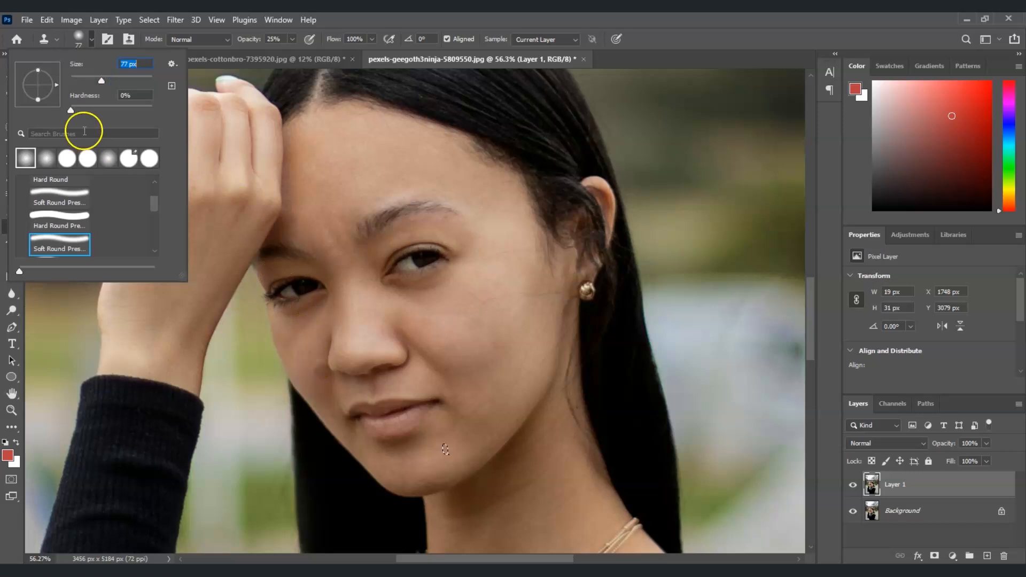
pyautogui.moveTo(96, 80); pyautogui.dragTo(91, 80)
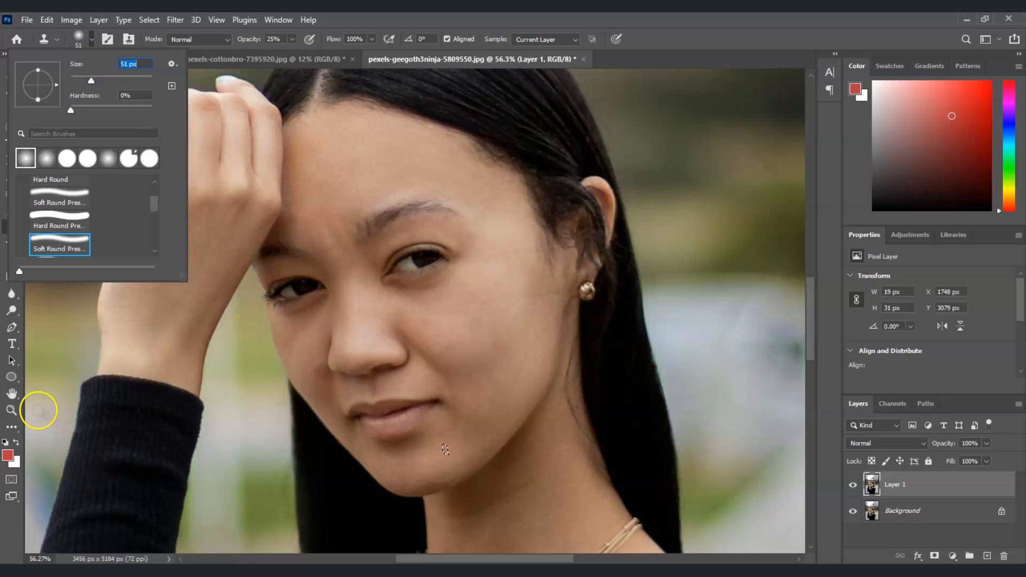
# Clone clean cheek skin over the dark smudge beside the nostril until it blends in
pyautogui.click(11, 410)
pyautogui.moveTo(329, 346); pyautogui.dragTo(391, 360)
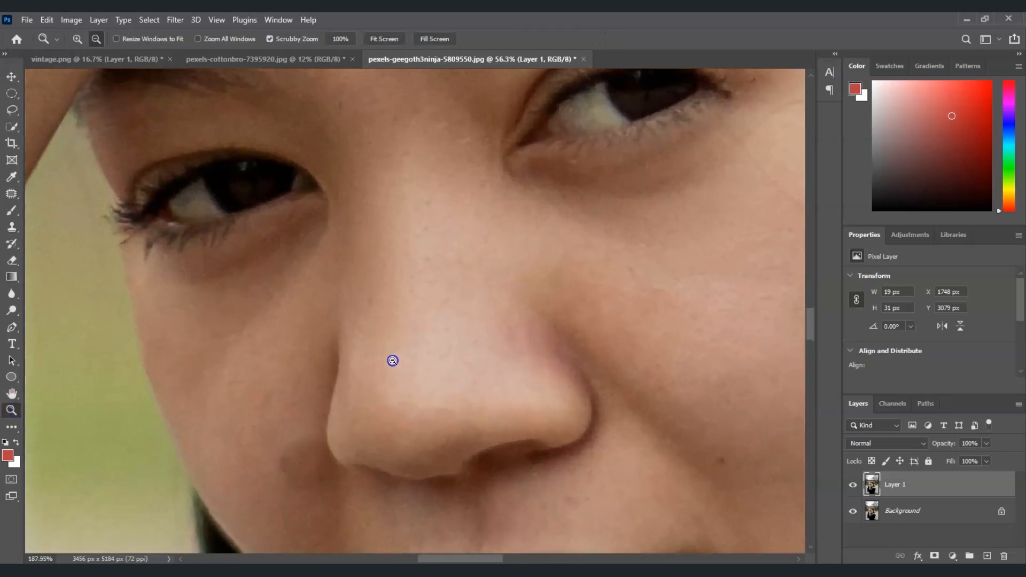
pyautogui.scroll(-3, 814, 319)
pyautogui.press('s')
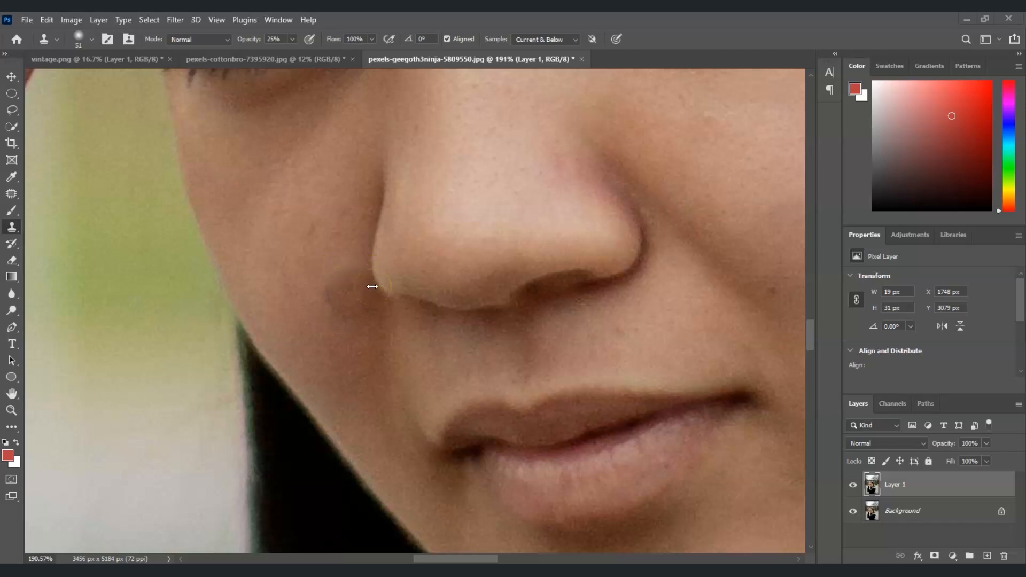
pyautogui.moveTo(372, 286)
pyautogui.mouseDown()
pyautogui.moveTo(371, 317)
pyautogui.moveTo(340, 306)
pyautogui.moveTo(348, 280)
pyautogui.moveTo(365, 289)
pyautogui.moveTo(364, 323)
pyautogui.moveTo(335, 318)
pyautogui.moveTo(335, 292)
pyautogui.moveTo(352, 283)
pyautogui.moveTo(369, 299)
pyautogui.moveTo(372, 316)
pyautogui.moveTo(350, 327)
pyautogui.moveTo(329, 311)
pyautogui.moveTo(330, 290)
pyautogui.moveTo(290, 292)
pyautogui.mouseUp()
pyautogui.moveTo(298, 263)
pyautogui.mouseDown()
pyautogui.moveTo(321, 266)
pyautogui.moveTo(291, 279)
pyautogui.moveTo(316, 284)
pyautogui.moveTo(303, 288)
pyautogui.moveTo(316, 257)
pyautogui.moveTo(299, 294)
pyautogui.moveTo(298, 273)
pyautogui.moveTo(311, 278)
pyautogui.moveTo(303, 306)
pyautogui.moveTo(293, 292)
pyautogui.moveTo(312, 278)
pyautogui.moveTo(302, 276)
pyautogui.mouseUp()
pyautogui.click(304, 278)
pyautogui.moveTo(304, 278)
pyautogui.mouseDown()
pyautogui.moveTo(342, 243)
pyautogui.moveTo(321, 293)
pyautogui.moveTo(337, 270)
pyautogui.moveTo(336, 313)
pyautogui.moveTo(329, 264)
pyautogui.moveTo(318, 266)
pyautogui.moveTo(332, 273)
pyautogui.moveTo(338, 310)
pyautogui.mouseUp()
pyautogui.click(339, 300)
pyautogui.click(341, 305)
pyautogui.click(338, 300)
pyautogui.moveTo(353, 318)
pyautogui.mouseDown()
pyautogui.moveTo(335, 291)
pyautogui.moveTo(338, 309)
pyautogui.mouseUp()
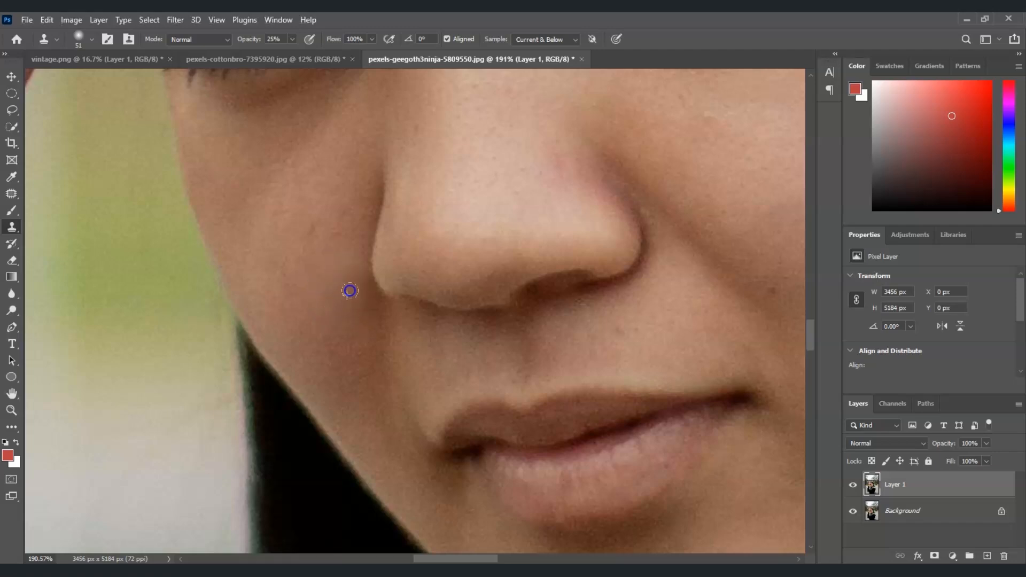
# Clone nearby skin over the small spots on the cheek above the retouched smudge
pyautogui.click(309, 238)
pyautogui.moveTo(308, 235); pyautogui.dragTo(284, 231)
pyautogui.keyDown('alt'); pyautogui.click(303, 194); pyautogui.keyUp('alt')
pyautogui.click(282, 233)
# Sample clean skin on the opposite cheek and clone it over the small mole above the mouth corner
pyautogui.moveTo(483, 558); pyautogui.dragTo(528, 557)
pyautogui.moveTo(811, 338); pyautogui.dragTo(811, 349)
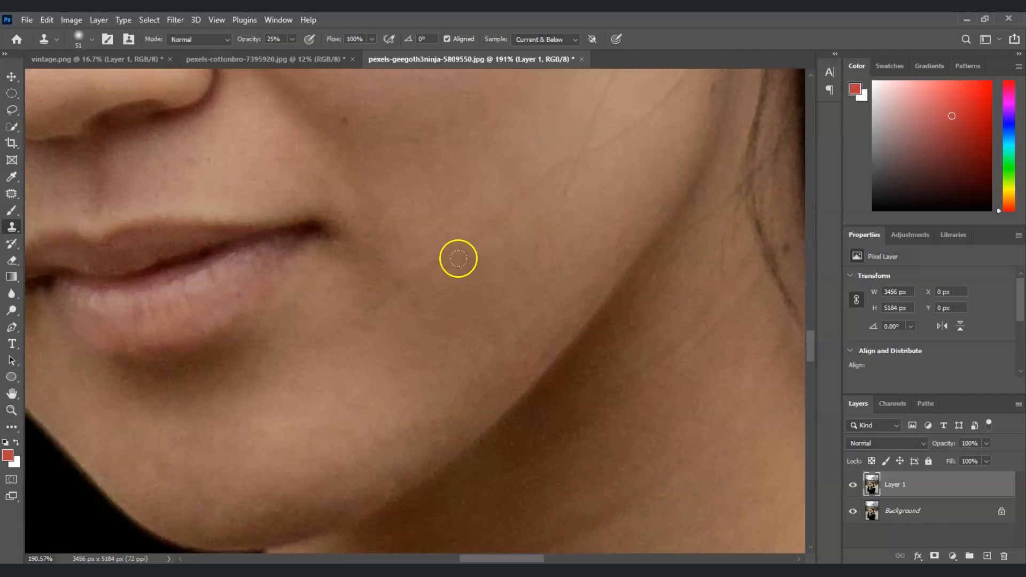
pyautogui.keyDown('alt'); pyautogui.click(453, 203); pyautogui.keyUp('alt')
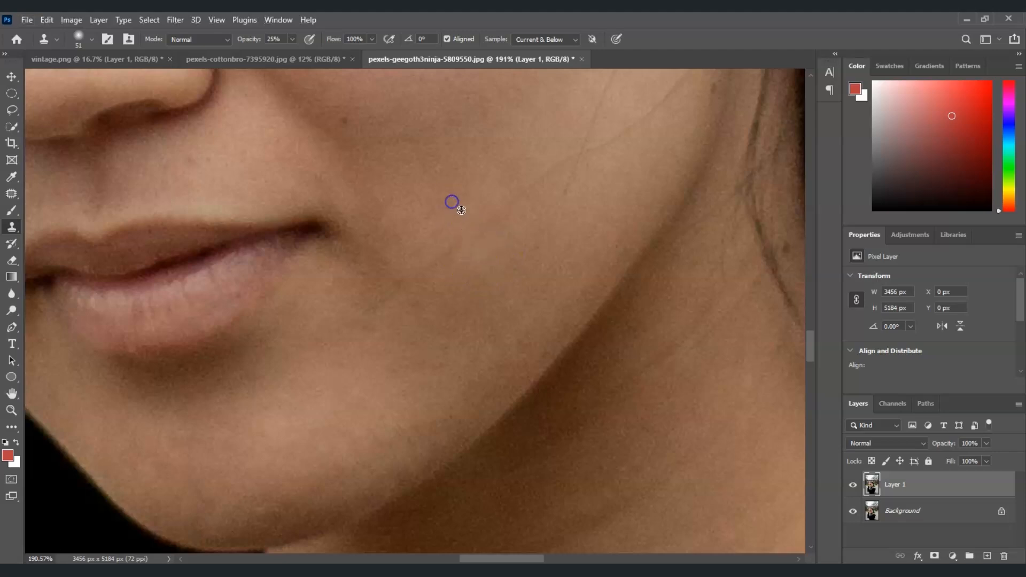
pyautogui.moveTo(811, 347)
pyautogui.mouseDown()
pyautogui.moveTo(810, 291)
pyautogui.moveTo(811, 332)
pyautogui.mouseUp()
pyautogui.click(352, 325)
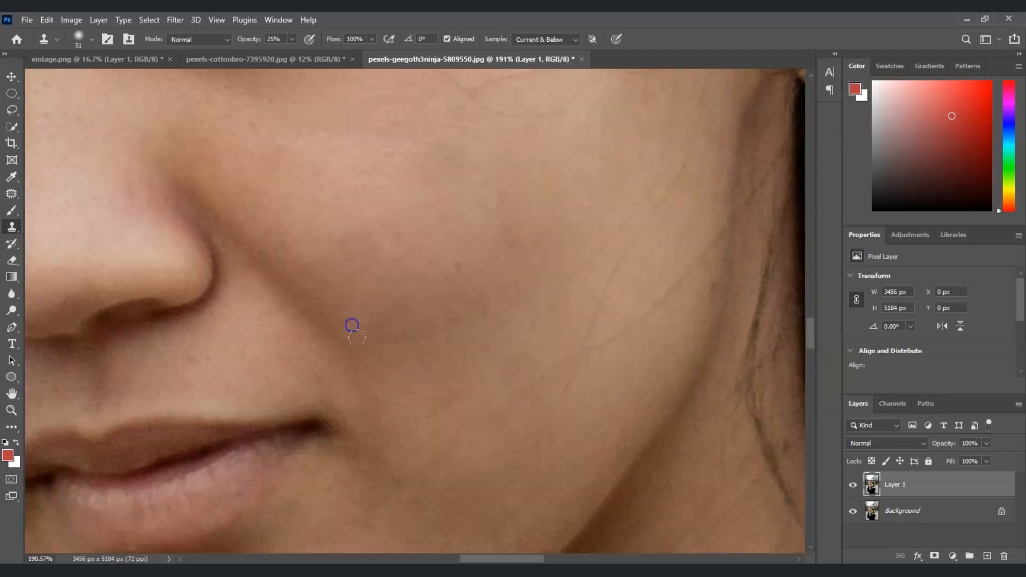
# Compare the retouched face with the original by toggling Layer 1's visibility
pyautogui.moveTo(812, 330); pyautogui.dragTo(806, 311)
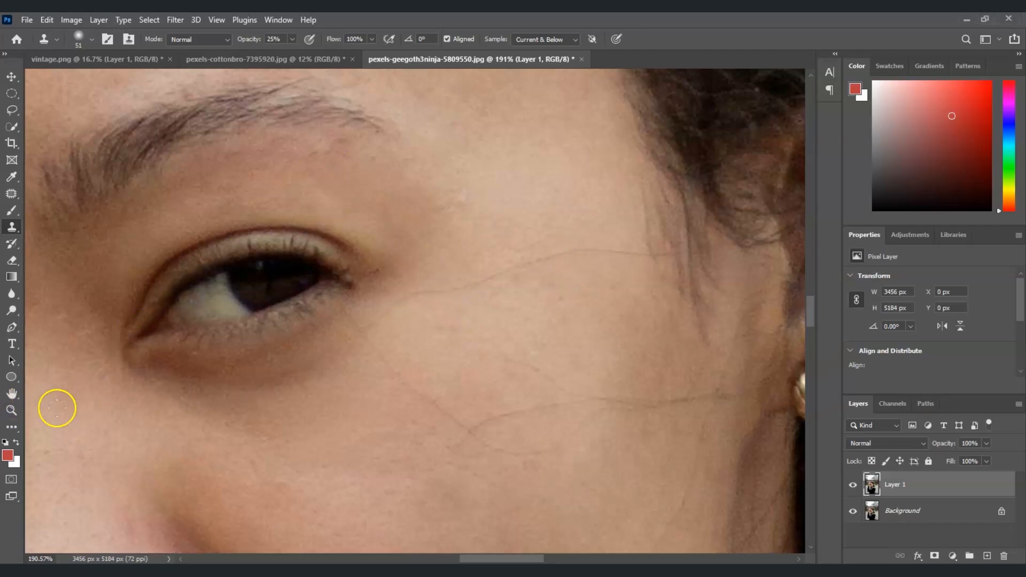
pyautogui.click(11, 411)
pyautogui.click(384, 39)
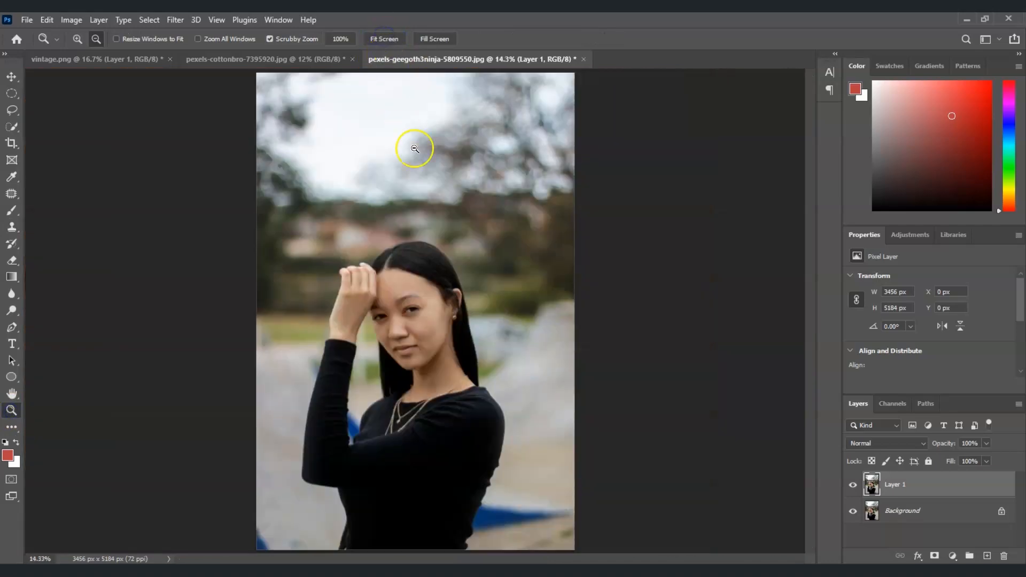
pyautogui.click(428, 37)
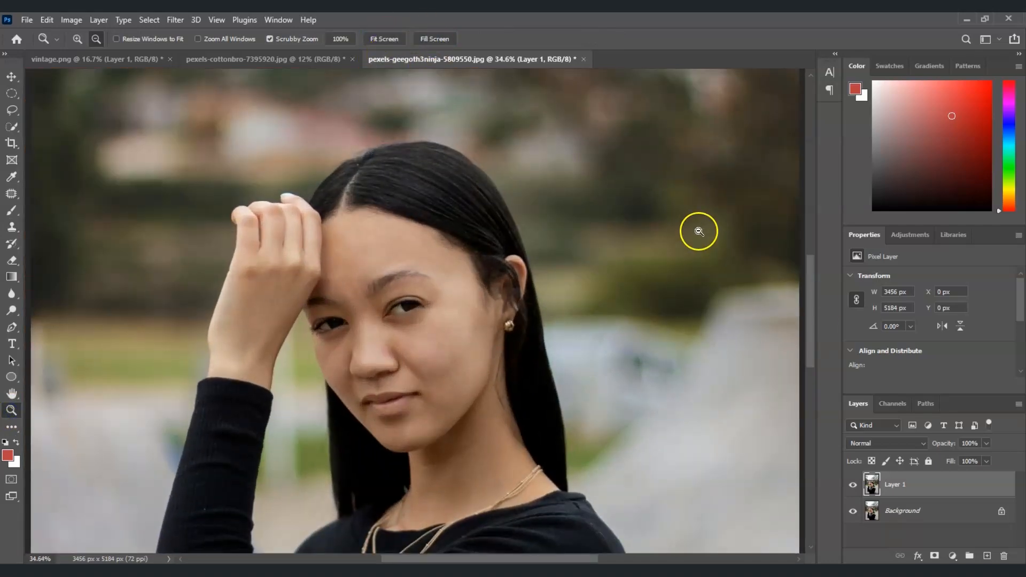
pyautogui.click(852, 486)
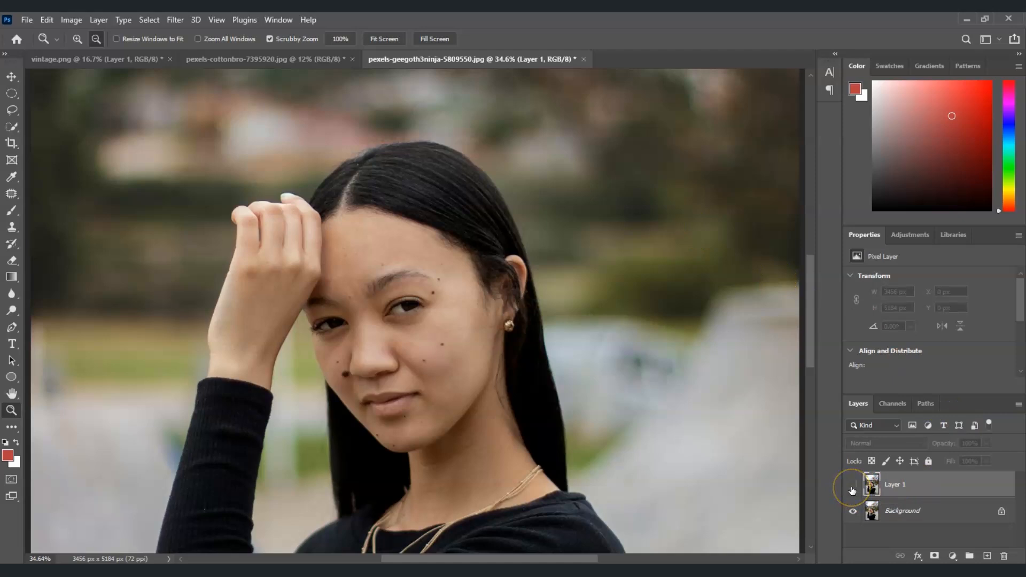
pyautogui.click(853, 488)
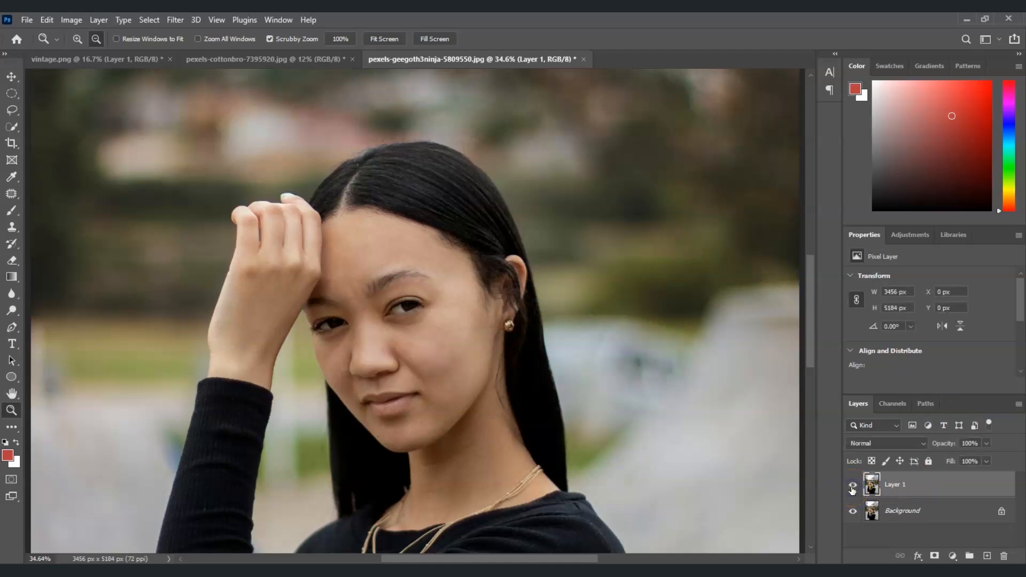
pyautogui.click(852, 488)
pyautogui.click(853, 488)
# Switch to the pexels-cottonbro-7395920.jpg document and duplicate its Background layer
pyautogui.click(281, 60)
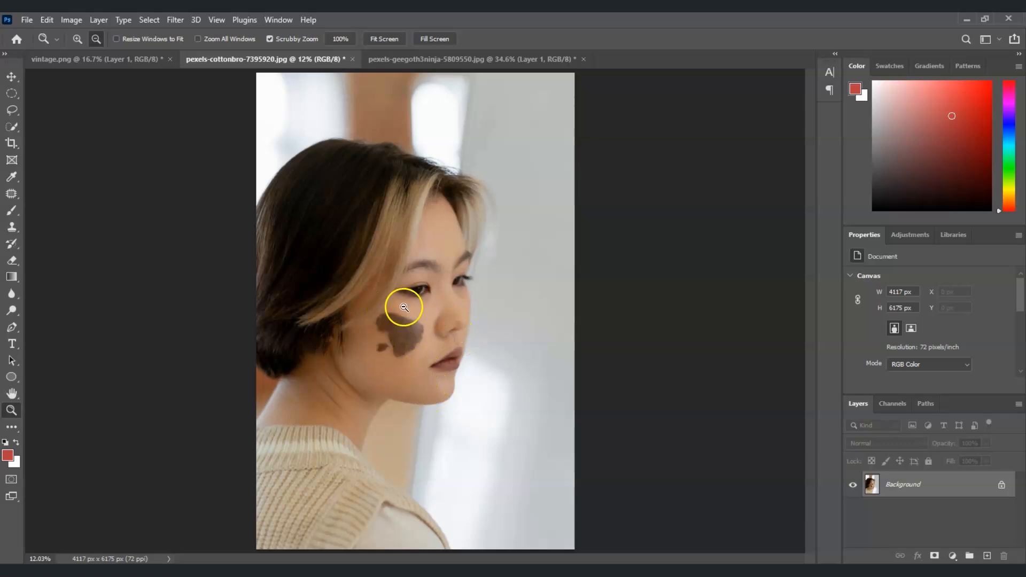
pyautogui.moveTo(379, 350); pyautogui.dragTo(433, 384)
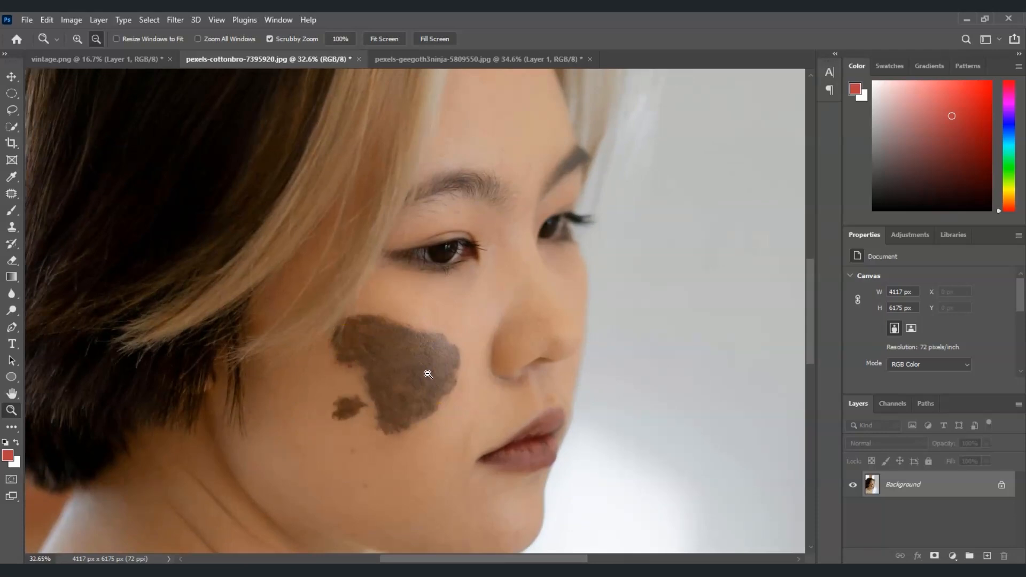
pyautogui.click(912, 487)
pyautogui.moveTo(911, 486); pyautogui.dragTo(990, 552)
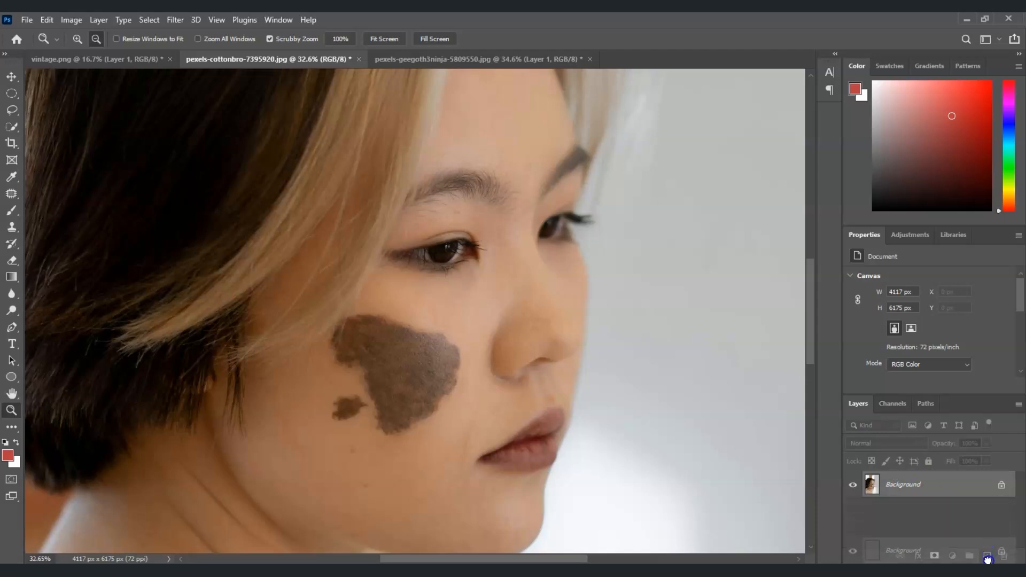
pyautogui.moveTo(988, 559); pyautogui.dragTo(988, 558)
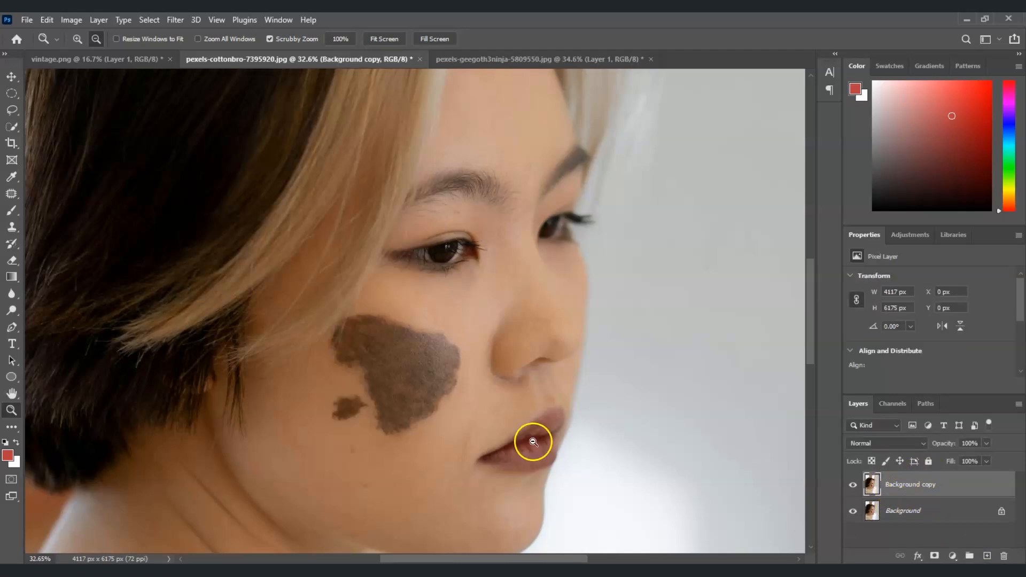
pyautogui.click(952, 485)
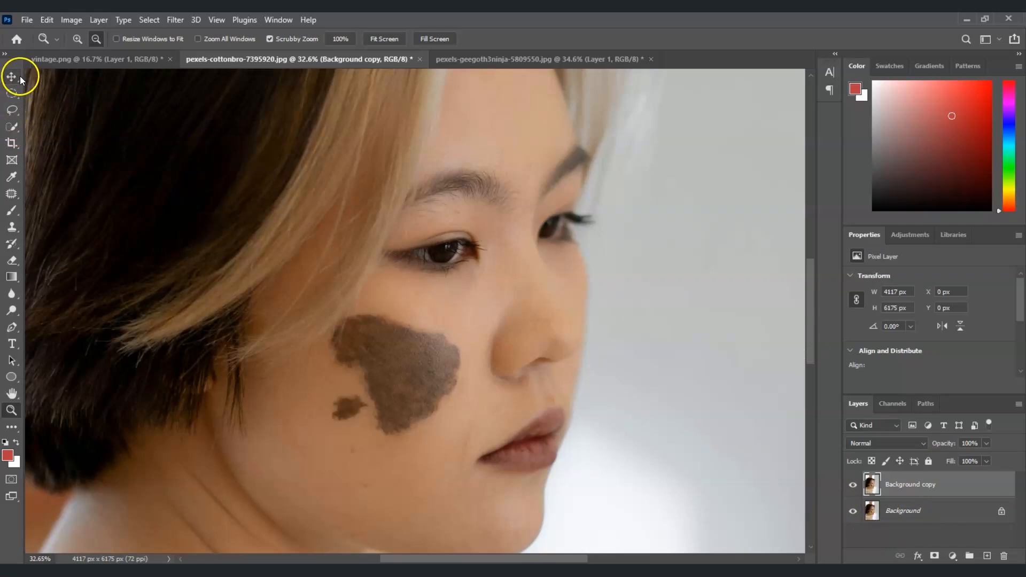
# Outline the large dark cheek mark with the Lasso and fill it using Content-Aware with color adaptation, Normal mode and 100% opacity
pyautogui.click(10, 111)
pyautogui.click(72, 106)
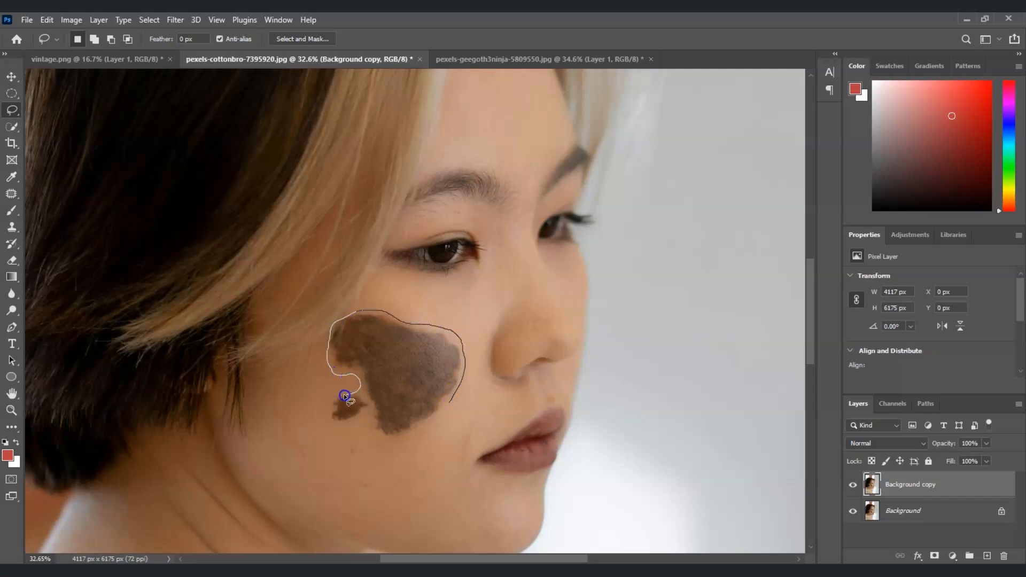
pyautogui.moveTo(453, 402); pyautogui.dragTo(451, 405)
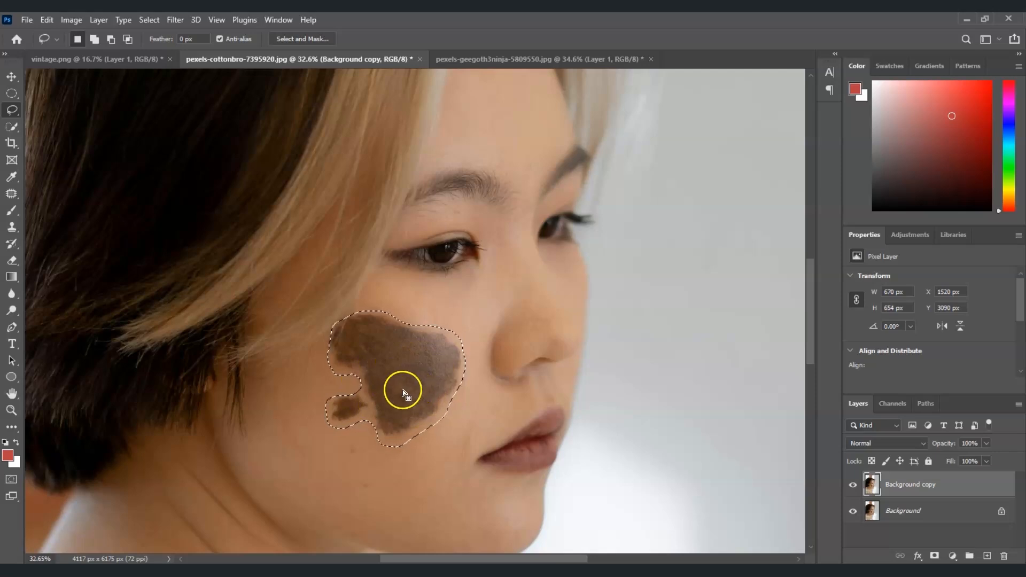
pyautogui.click(46, 22)
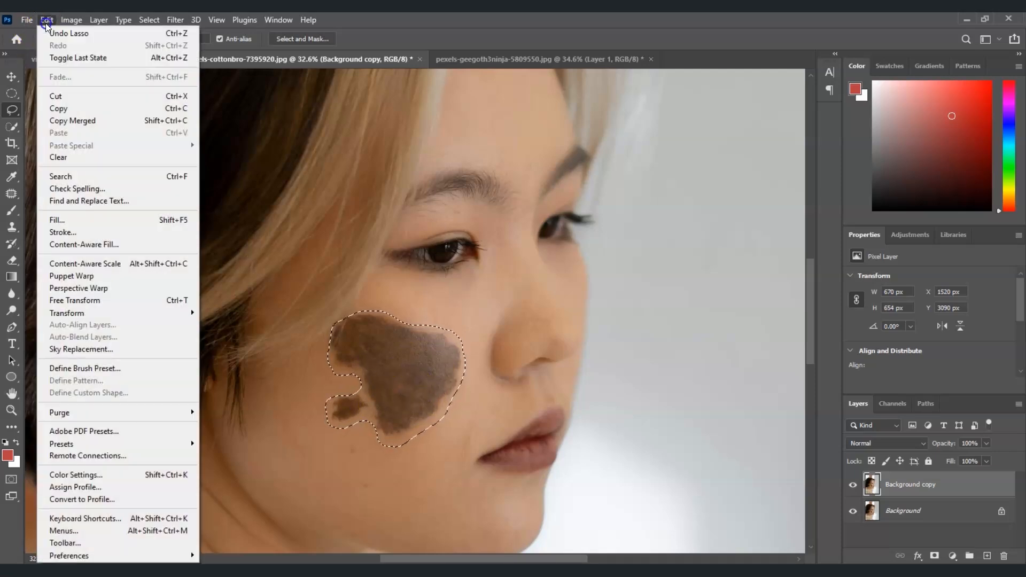
pyautogui.click(143, 220)
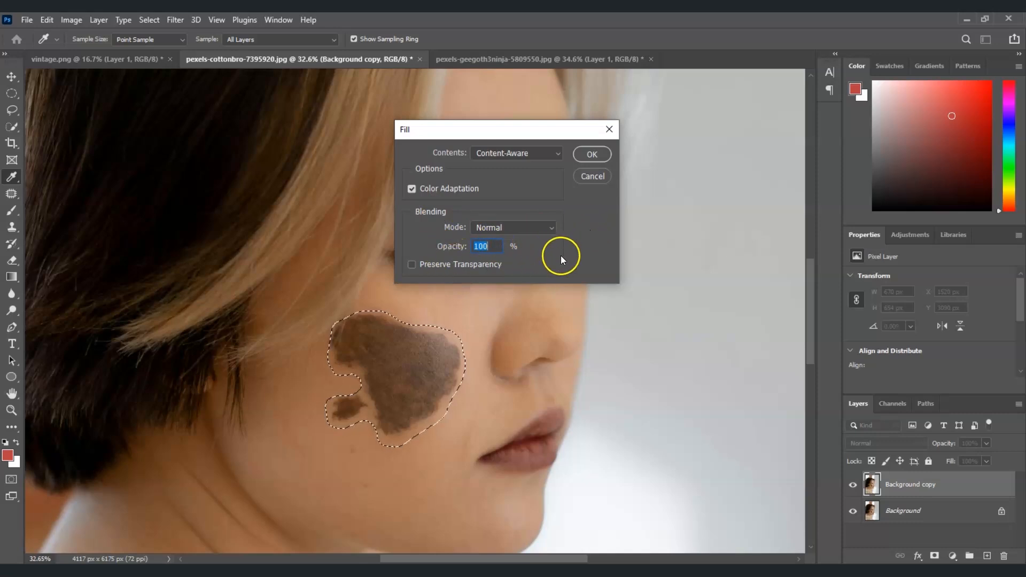
pyautogui.click(591, 153)
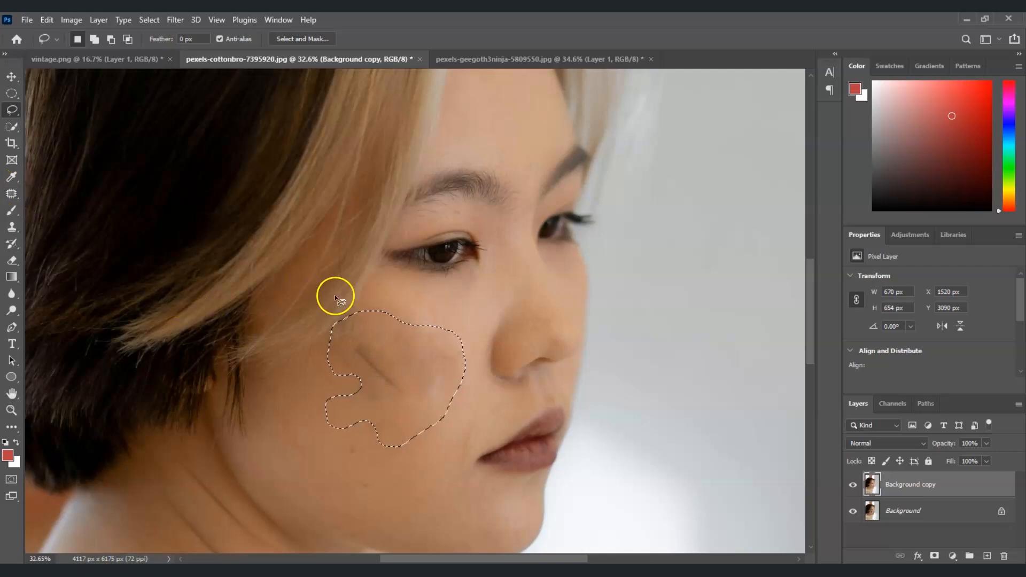
# Deselect the filled cheek area and enlarge the Clone Stamp brush to 125 px for retouching the leftover marks
pyautogui.press('s')
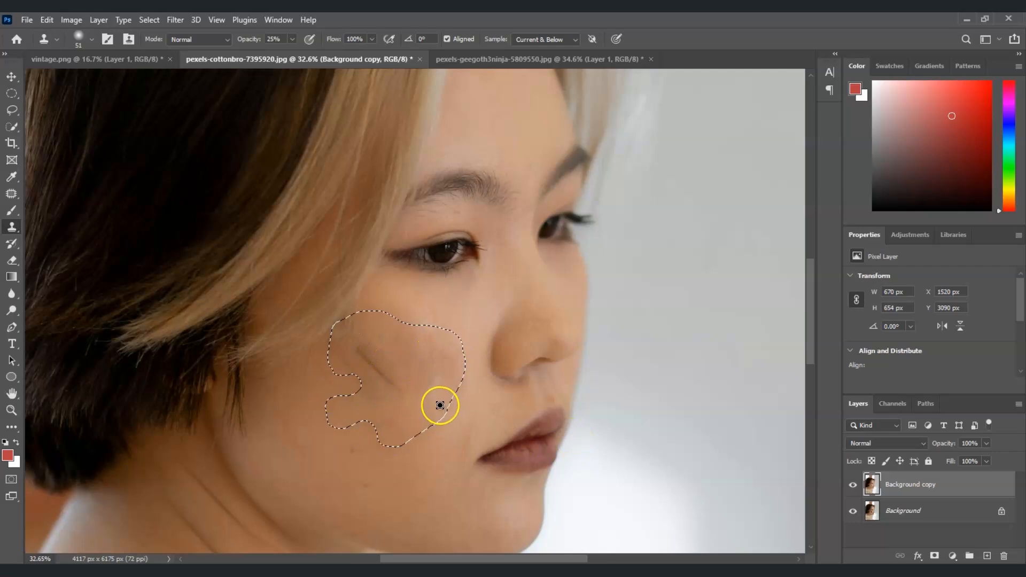
pyautogui.hotkey('ctrl', 'd')
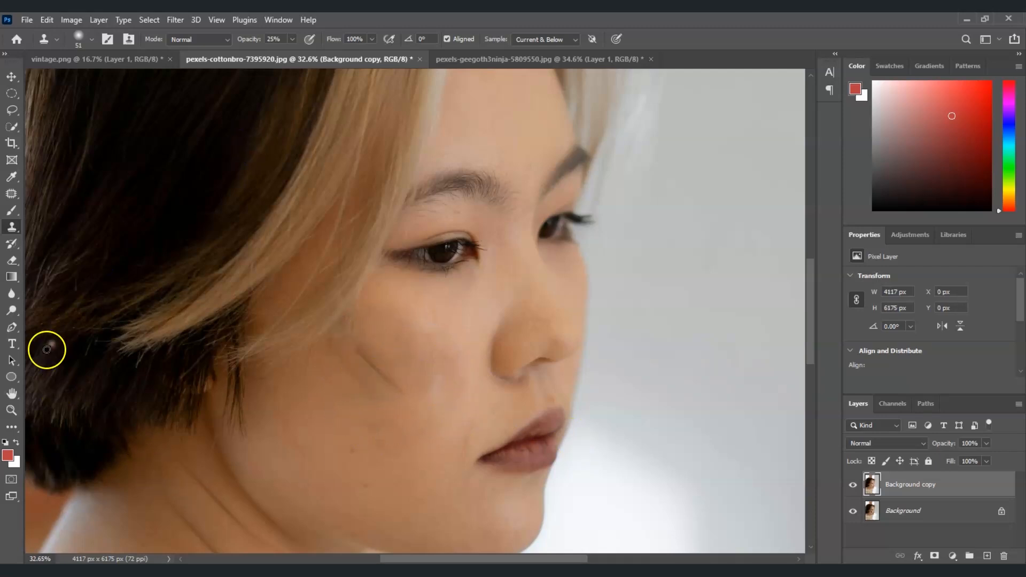
pyautogui.click(11, 410)
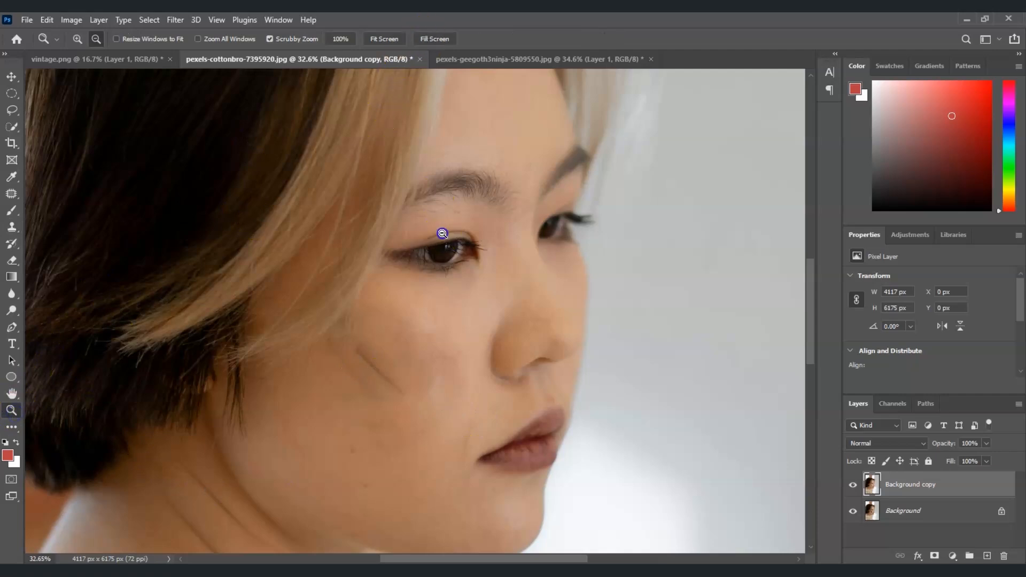
pyautogui.moveTo(443, 271); pyautogui.dragTo(419, 264)
pyautogui.moveTo(383, 328); pyautogui.dragTo(444, 484)
pyautogui.press('s')
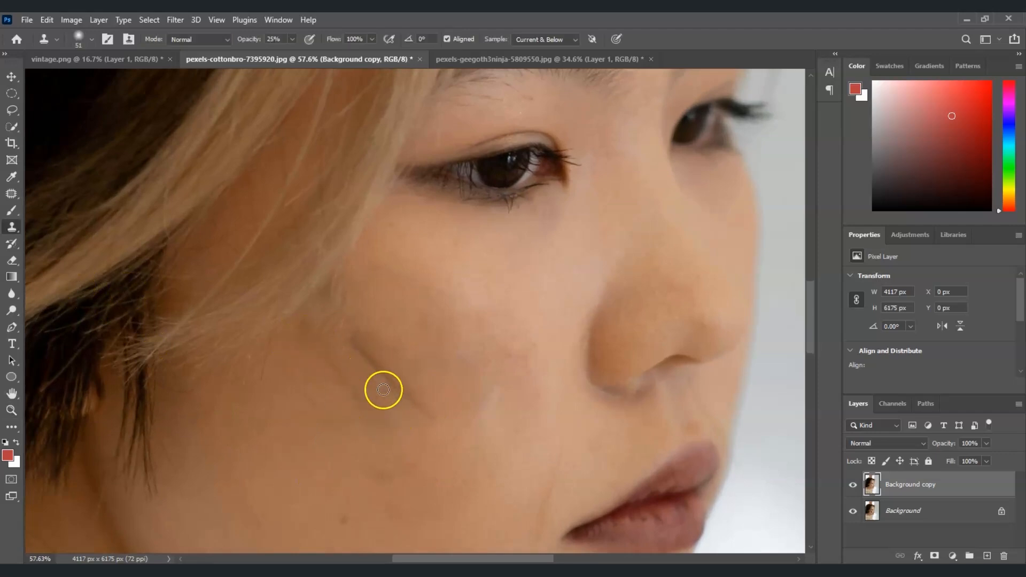
pyautogui.press(']')
pyautogui.press(']')
pyautogui.press(']')
pyautogui.press(']')
pyautogui.press(']')
pyautogui.press(']')
# Sample clean skin between the diagonal cheek line and the mouth, and clone it over the line and the patch beside it at 25% opacity
pyautogui.keyDown('alt'); pyautogui.click(403, 424); pyautogui.keyUp('alt')
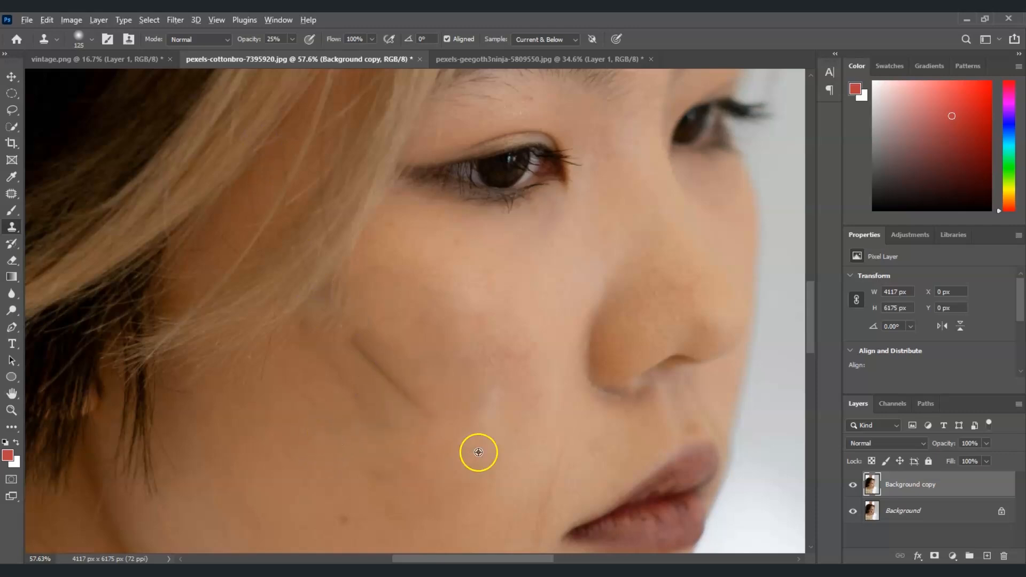
pyautogui.keyDown('alt'); pyautogui.click(481, 419); pyautogui.keyUp('alt')
pyautogui.click(397, 401)
pyautogui.click(538, 314)
pyautogui.moveTo(470, 371); pyautogui.dragTo(494, 367)
pyautogui.moveTo(419, 408); pyautogui.dragTo(391, 380)
# Blend away the rest of the diagonal cheek line by repeatedly cloning skin sampled from just below it
pyautogui.keyDown('alt'); pyautogui.click(321, 448); pyautogui.keyUp('alt')
pyautogui.click(320, 417)
pyautogui.click(413, 411)
pyautogui.click(375, 375)
pyautogui.click(395, 388)
pyautogui.keyDown('alt'); pyautogui.click(364, 458); pyautogui.keyUp('alt')
pyautogui.click(421, 373)
pyautogui.keyDown('alt'); pyautogui.click(346, 405); pyautogui.keyUp('alt')
pyautogui.click(369, 377)
pyautogui.keyDown('alt'); pyautogui.click(432, 445); pyautogui.keyUp('alt')
pyautogui.click(381, 411)
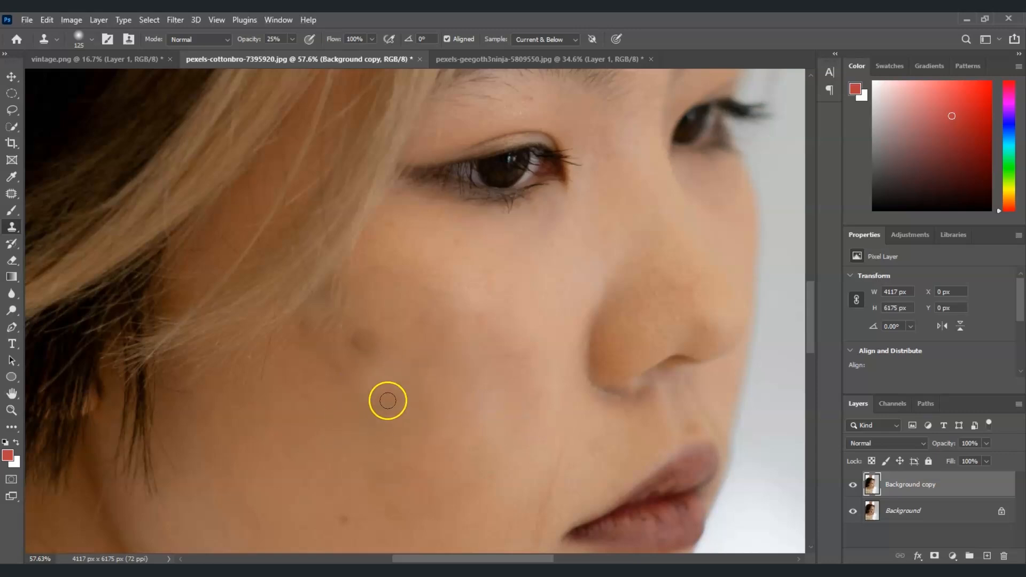
# Raise the Clone Stamp opacity to 50% and clone nearby clean skin over the dark spot on the cheek beside the hair
pyautogui.click(354, 348)
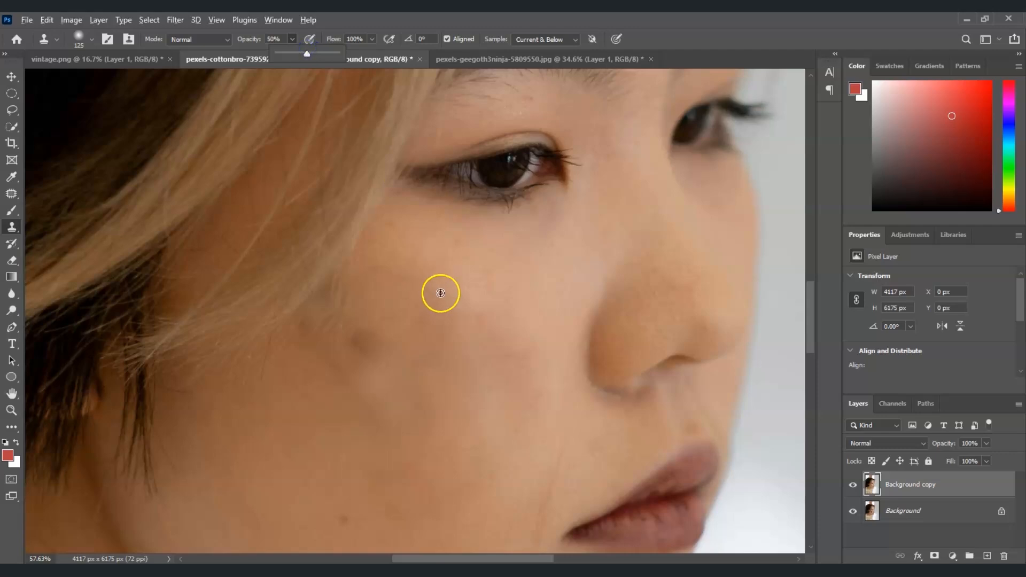
pyautogui.keyDown('alt'); pyautogui.click(463, 302); pyautogui.keyUp('alt')
pyautogui.click(401, 348)
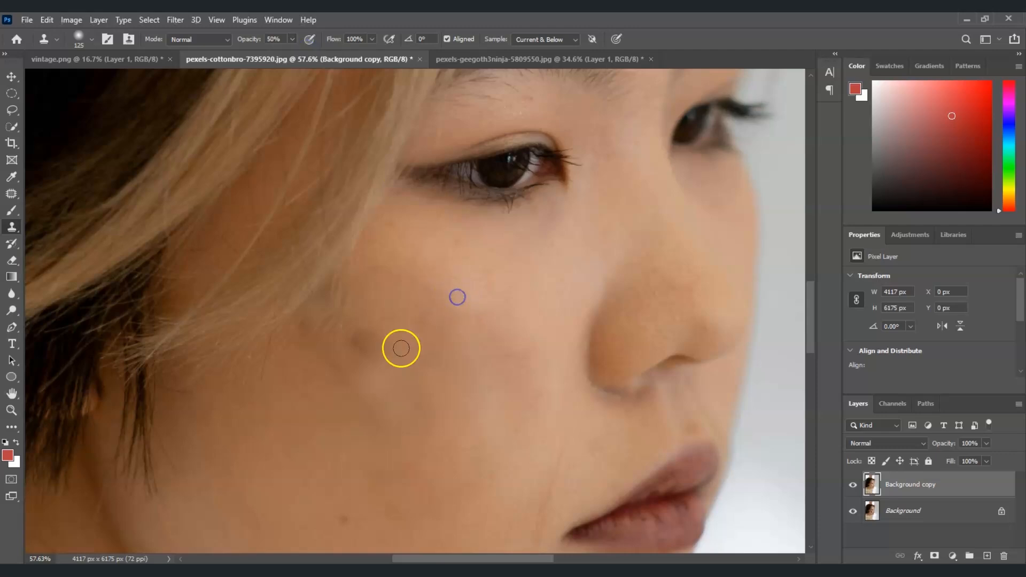
pyautogui.keyDown('alt'); pyautogui.click(371, 322); pyautogui.keyUp('alt')
pyautogui.moveTo(348, 348)
pyautogui.mouseDown()
pyautogui.moveTo(322, 390)
pyautogui.moveTo(375, 332)
pyautogui.mouseUp()
pyautogui.keyDown('alt'); pyautogui.click(338, 404); pyautogui.keyUp('alt')
pyautogui.moveTo(350, 403); pyautogui.dragTo(405, 367)
# Clone clean skin over the uneven patches on the middle and lower cheek, resampling close to each one
pyautogui.keyDown('alt'); pyautogui.click(362, 418); pyautogui.keyUp('alt')
pyautogui.moveTo(377, 419); pyautogui.dragTo(427, 380)
pyautogui.keyDown('alt'); pyautogui.click(436, 437); pyautogui.keyUp('alt')
pyautogui.moveTo(417, 465)
pyautogui.mouseDown()
pyautogui.moveTo(363, 481)
pyautogui.moveTo(347, 464)
pyautogui.mouseUp()
pyautogui.keyDown('alt'); pyautogui.click(409, 486); pyautogui.keyUp('alt')
pyautogui.click(386, 519)
# Even out the upper cheek under the eye and toward the nose with cloned skin from neighbouring areas
pyautogui.keyDown('alt'); pyautogui.click(357, 391); pyautogui.keyUp('alt')
pyautogui.moveTo(368, 359)
pyautogui.mouseDown()
pyautogui.moveTo(361, 364)
pyautogui.moveTo(396, 341)
pyautogui.moveTo(440, 348)
pyautogui.mouseUp()
pyautogui.keyDown('alt'); pyautogui.click(405, 302); pyautogui.keyUp('alt')
pyautogui.moveTo(422, 388); pyautogui.dragTo(429, 373)
pyautogui.keyDown('alt'); pyautogui.click(428, 294); pyautogui.keyUp('alt')
pyautogui.moveTo(434, 278); pyautogui.dragTo(408, 277)
pyautogui.keyDown('alt'); pyautogui.click(396, 261); pyautogui.keyUp('alt')
pyautogui.moveTo(453, 311); pyautogui.dragTo(476, 302)
pyautogui.keyDown('alt'); pyautogui.click(499, 327); pyautogui.keyUp('alt')
pyautogui.moveTo(510, 348)
pyautogui.mouseDown()
pyautogui.moveTo(501, 383)
pyautogui.moveTo(476, 388)
pyautogui.mouseUp()
# Clone smooth skin over the remaining mid-cheek patch and the faint line near the mouth corner
pyautogui.keyDown('alt'); pyautogui.click(508, 405); pyautogui.keyUp('alt')
pyautogui.keyDown('alt'); pyautogui.click(436, 419); pyautogui.keyUp('alt')
pyautogui.moveTo(395, 384); pyautogui.dragTo(373, 388)
pyautogui.keyDown('alt'); pyautogui.click(396, 325); pyautogui.keyUp('alt')
pyautogui.moveTo(544, 444); pyautogui.dragTo(549, 462)
pyautogui.keyDown('alt'); pyautogui.click(519, 493); pyautogui.keyUp('alt')
# Enlarge the Clone Stamp brush to 500 px and blend the overall cheek tone with broadly sampled skin
pyautogui.scroll(-5, 369, 324)
pyautogui.press(']')
pyautogui.press(']')
pyautogui.press(']')
pyautogui.press(']')
pyautogui.press(']')
pyautogui.press(']')
pyautogui.keyDown('alt'); pyautogui.click(409, 419); pyautogui.keyUp('alt')
pyautogui.moveTo(419, 379)
pyautogui.mouseDown()
pyautogui.moveTo(413, 333)
pyautogui.moveTo(415, 377)
pyautogui.moveTo(422, 363)
pyautogui.moveTo(385, 357)
pyautogui.mouseUp()
pyautogui.keyDown('alt'); pyautogui.click(408, 418); pyautogui.keyUp('alt')
pyautogui.keyDown('alt'); pyautogui.click(424, 324); pyautogui.keyUp('alt')
pyautogui.keyDown('alt'); pyautogui.click(364, 358); pyautogui.keyUp('alt')
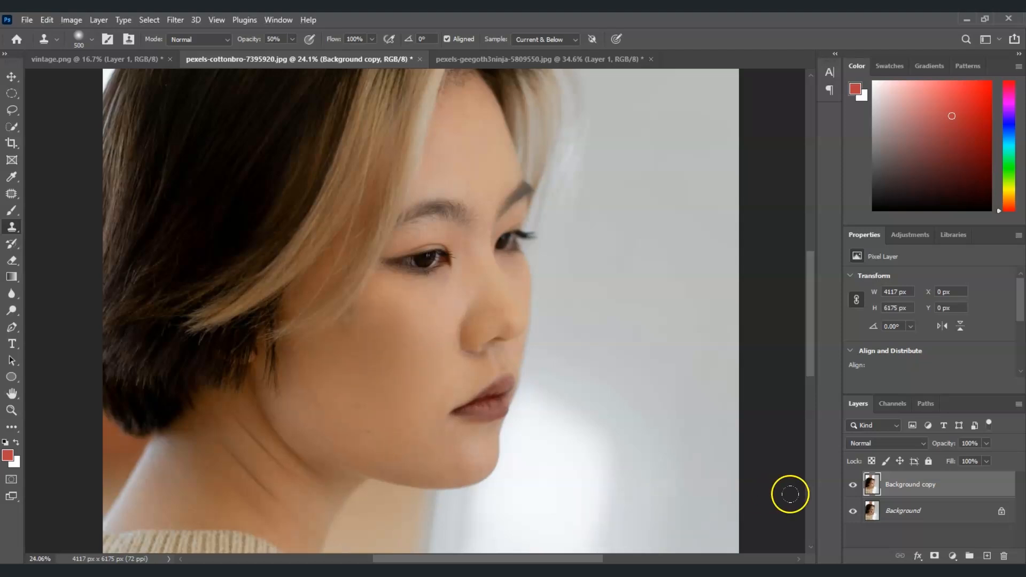
# Compare the retouched cheek with the original by toggling the Background copy layer's visibility
pyautogui.click(853, 486)
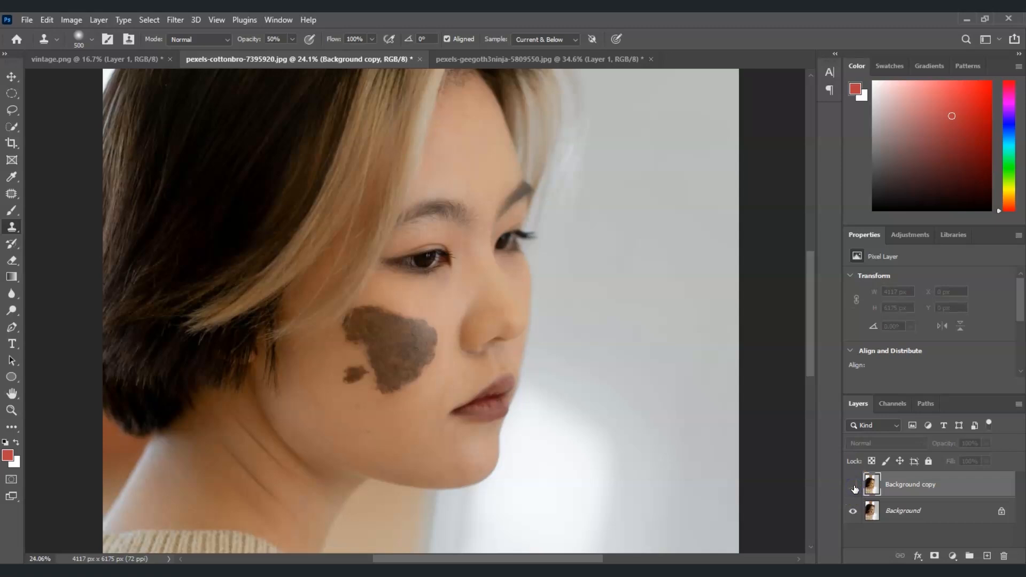
pyautogui.click(853, 485)
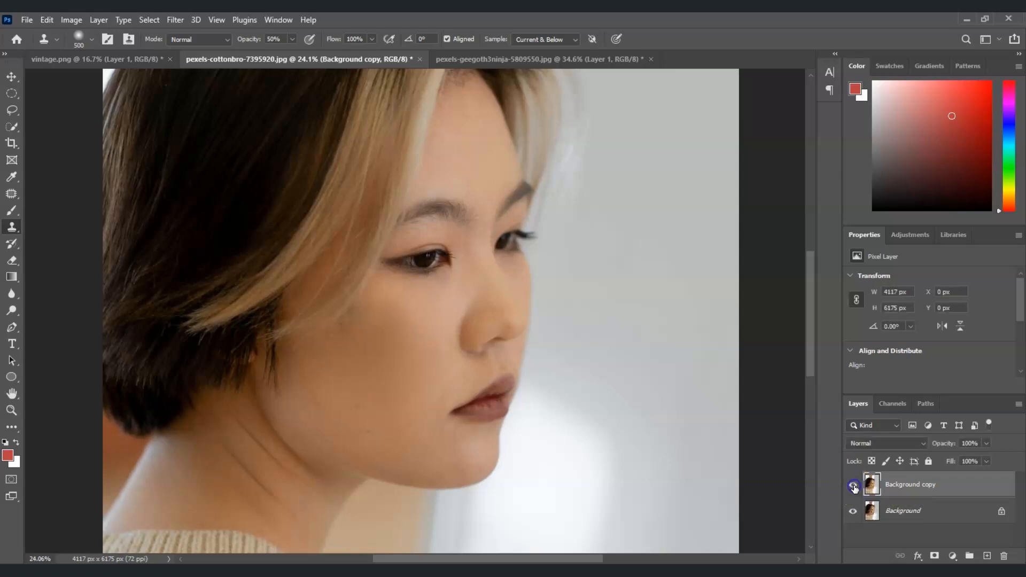